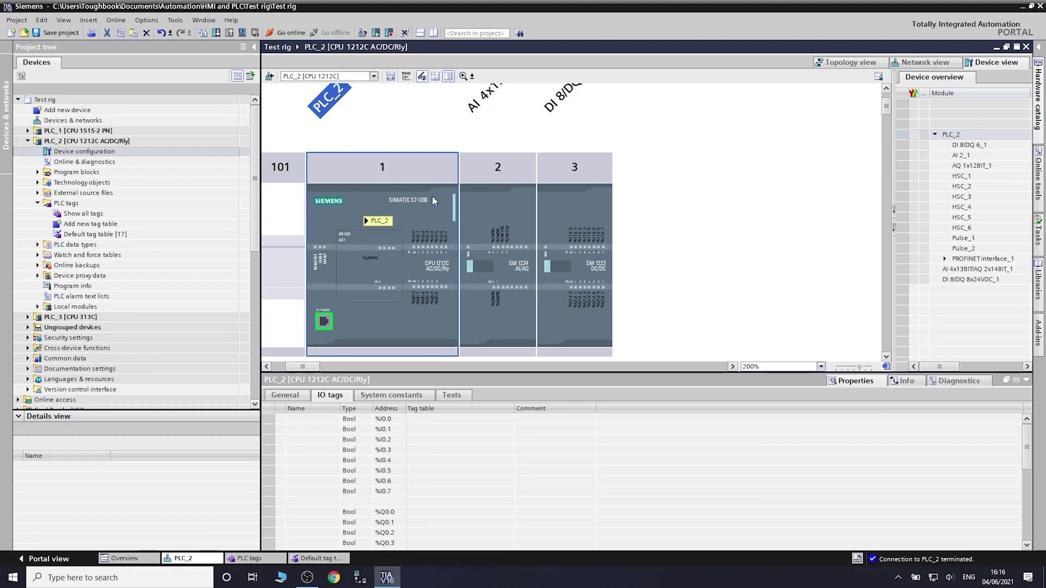
Review the CPU's analog input channels and keep the input start address at 64.
click(284, 397)
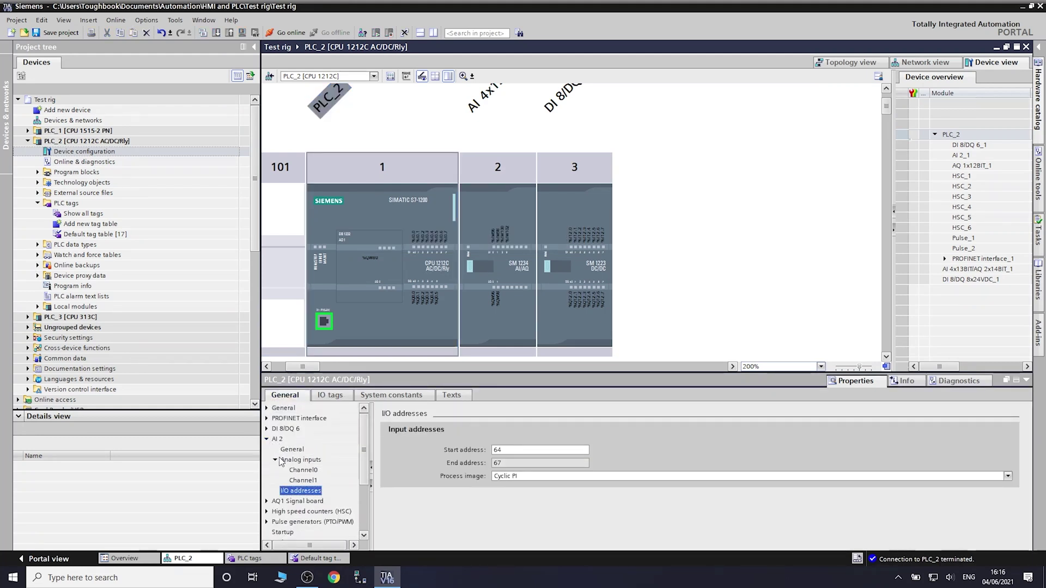
click(303, 470)
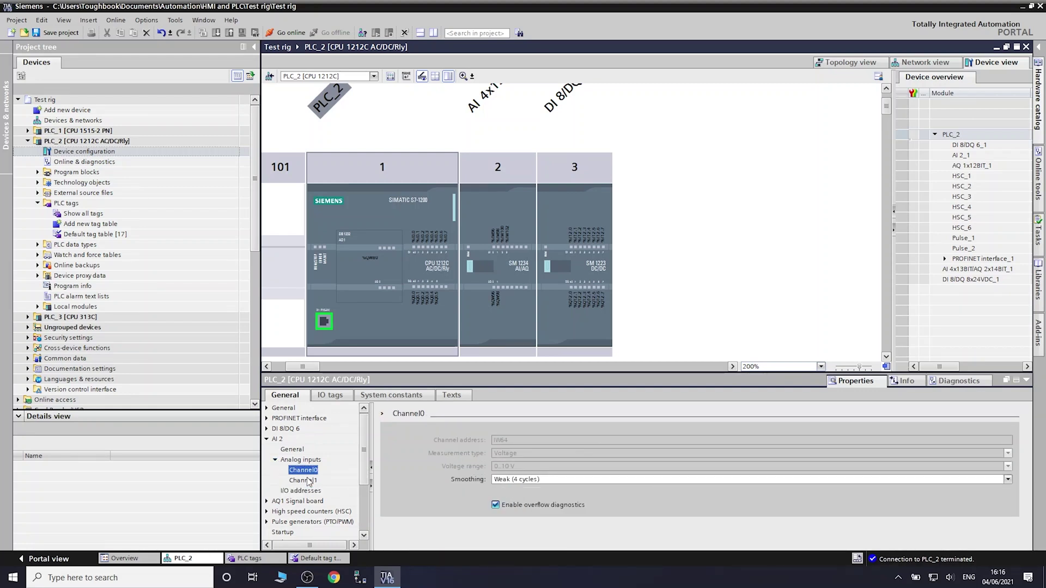
click(305, 480)
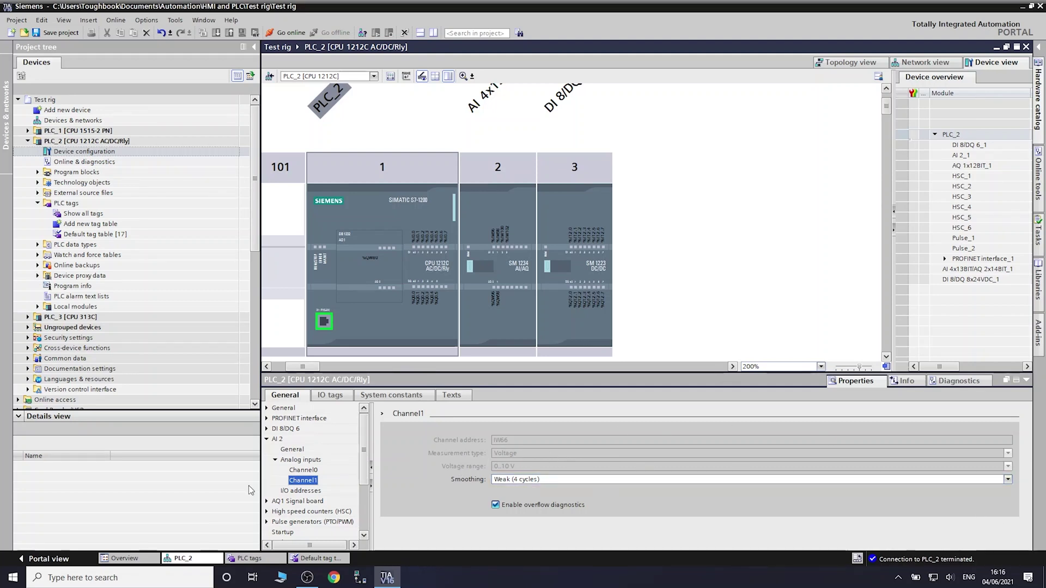
click(294, 491)
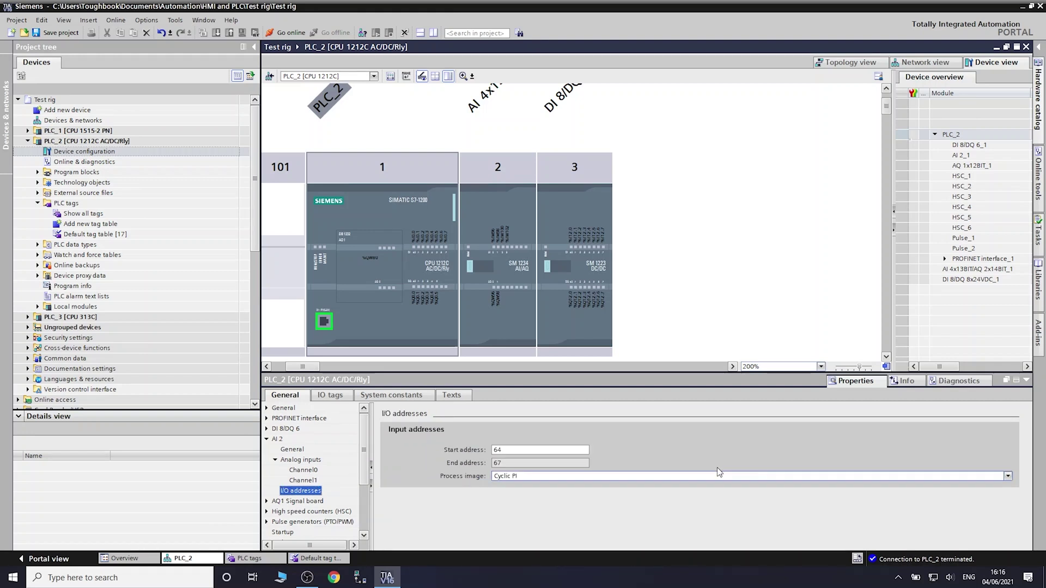
double_click(501, 452)
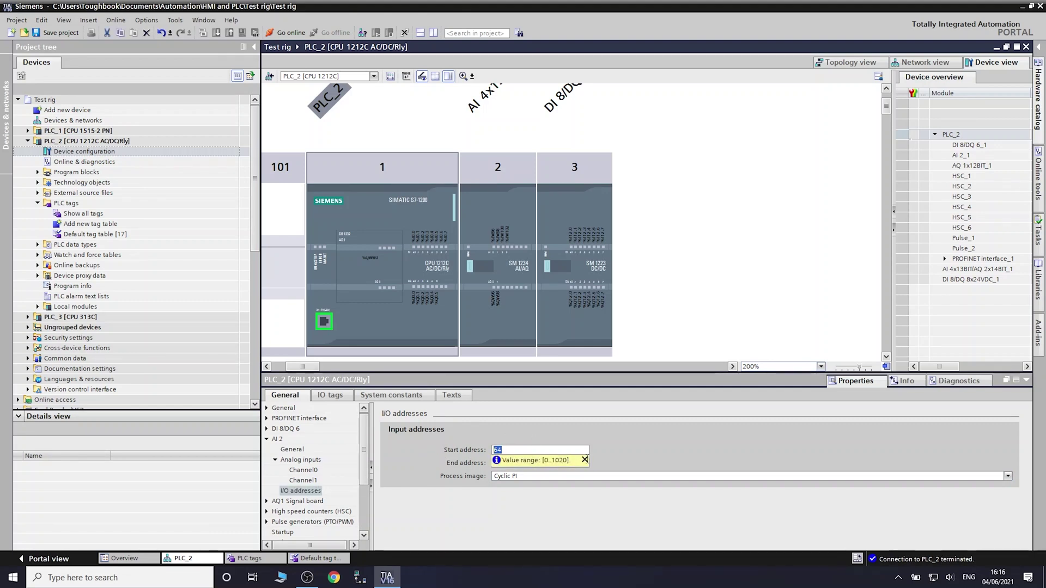
click(585, 460)
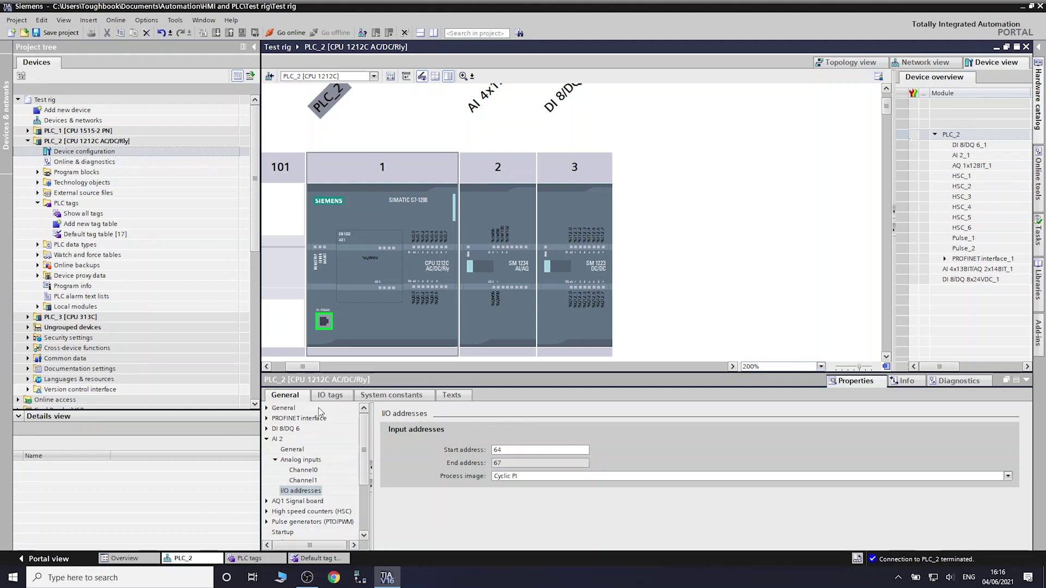
Name the CPU's %IW64 IO tag Voltage.
click(331, 396)
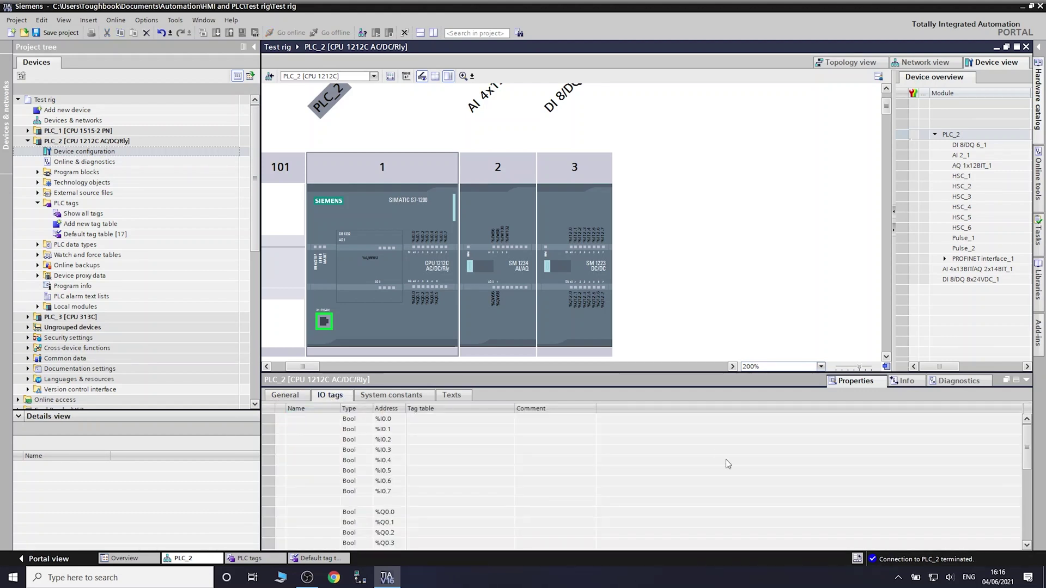
drag(1028, 448, 1028, 494)
click(284, 447)
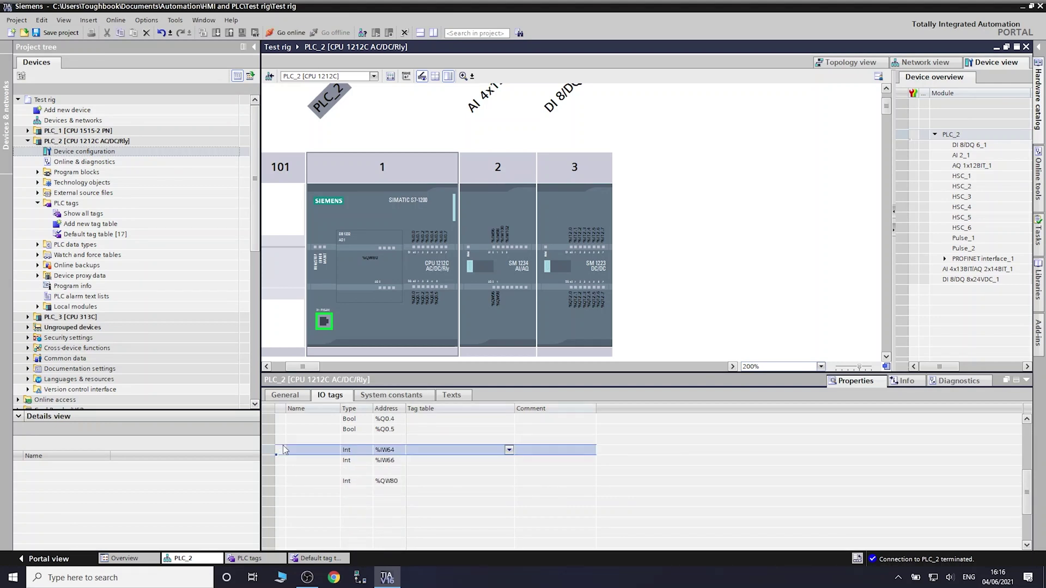
click(291, 449)
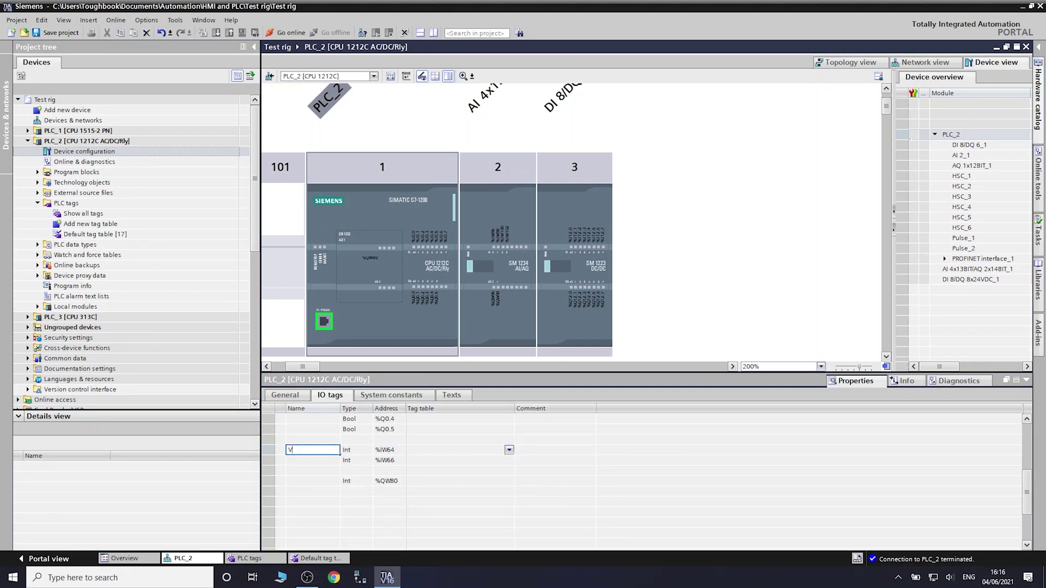
text(Voltage)
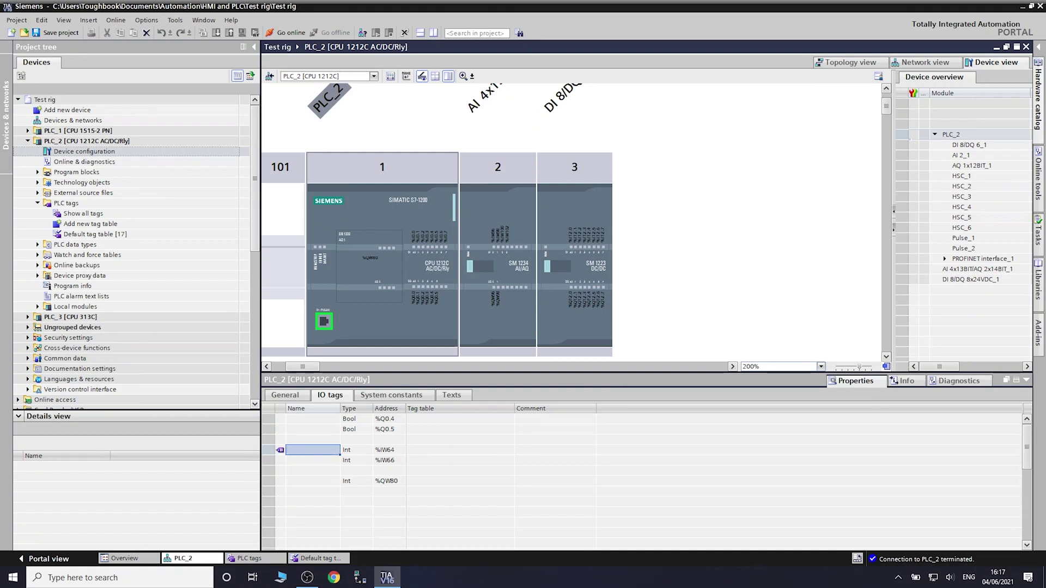
key(Return)
Open the Default tag table, go online with PLC_2, then go offline again.
double_click(90, 234)
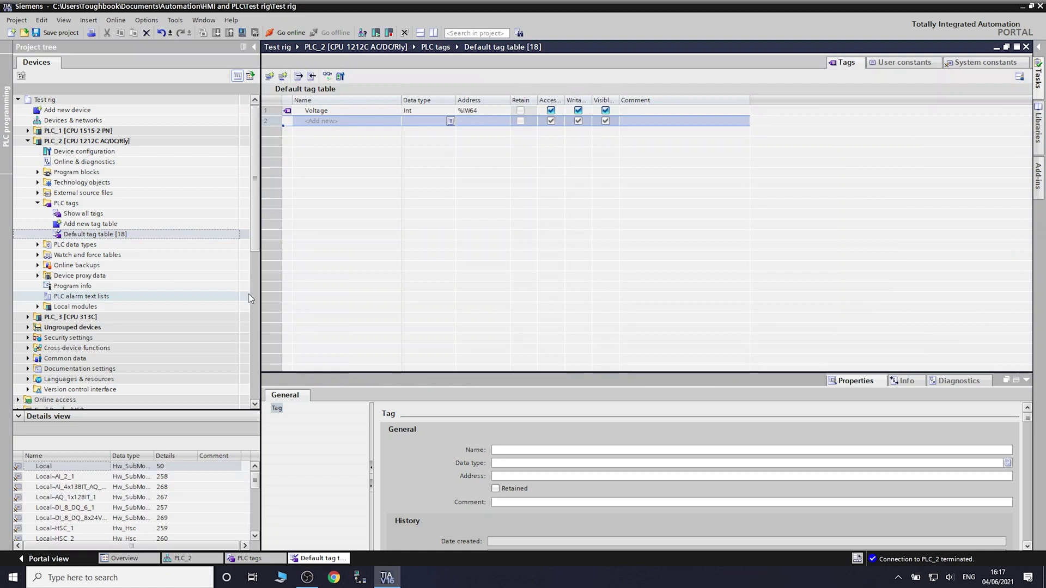
click(326, 76)
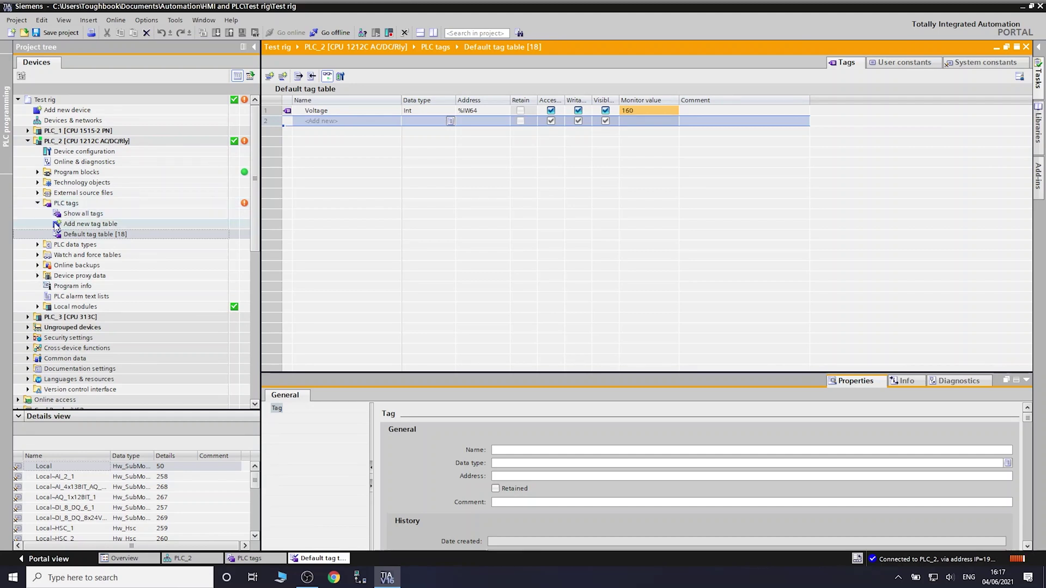
click(330, 33)
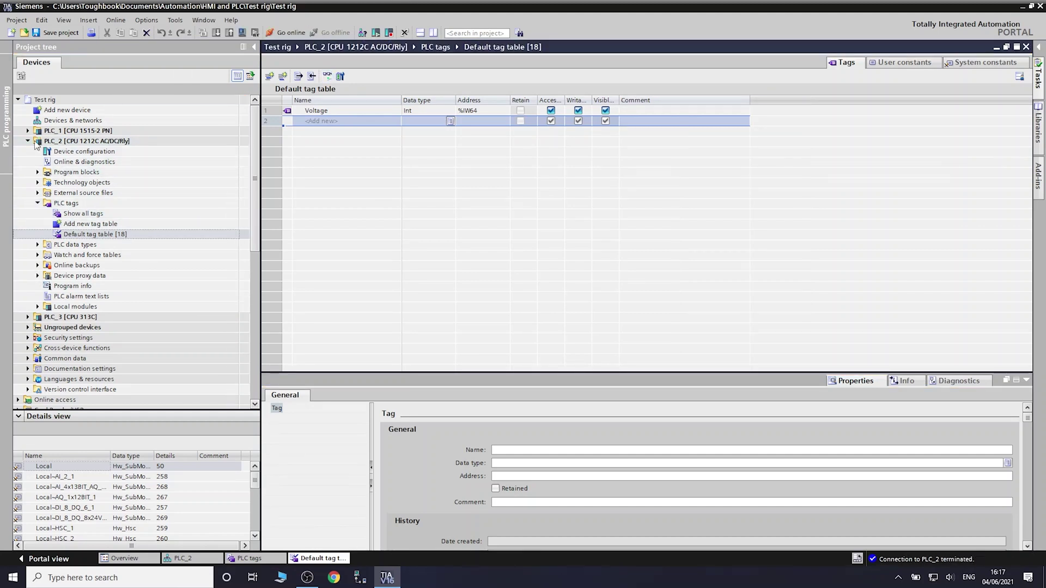
In PLC_2's device configuration, select the slot 2 SM 1234 module and list its AI 4/AQ 2 analog inputs.
double_click(85, 152)
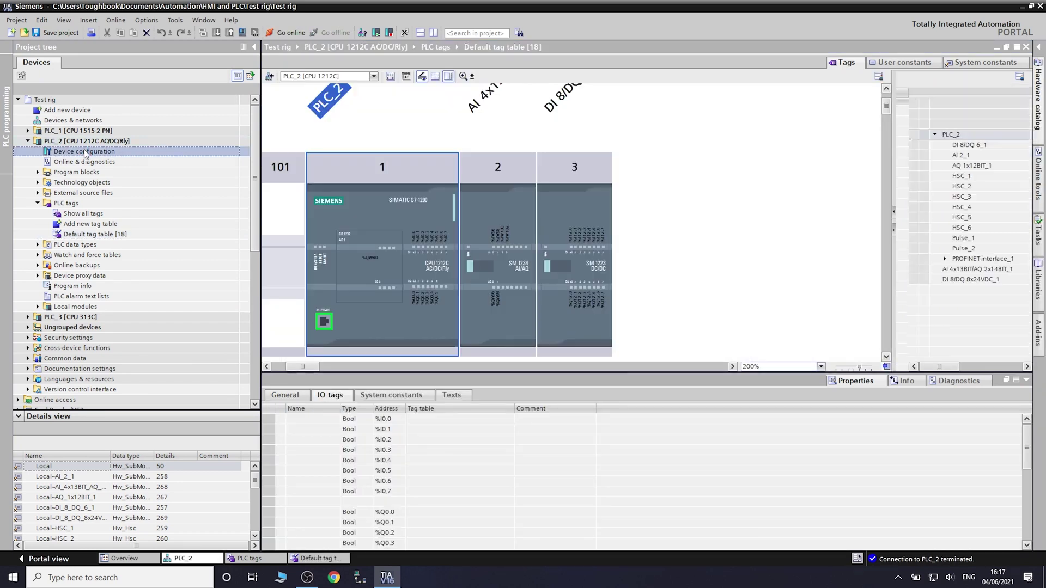
click(511, 194)
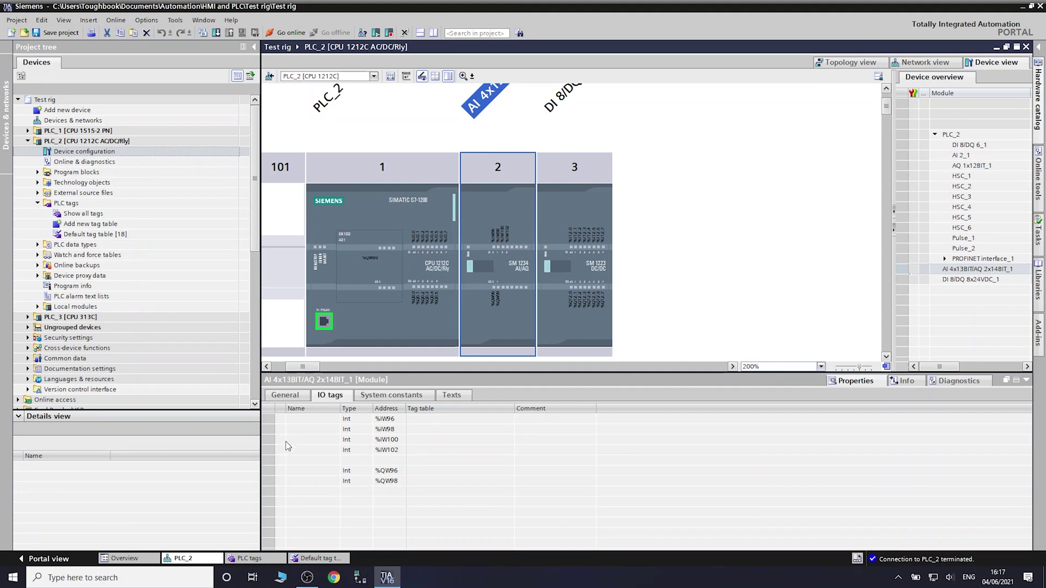
click(303, 419)
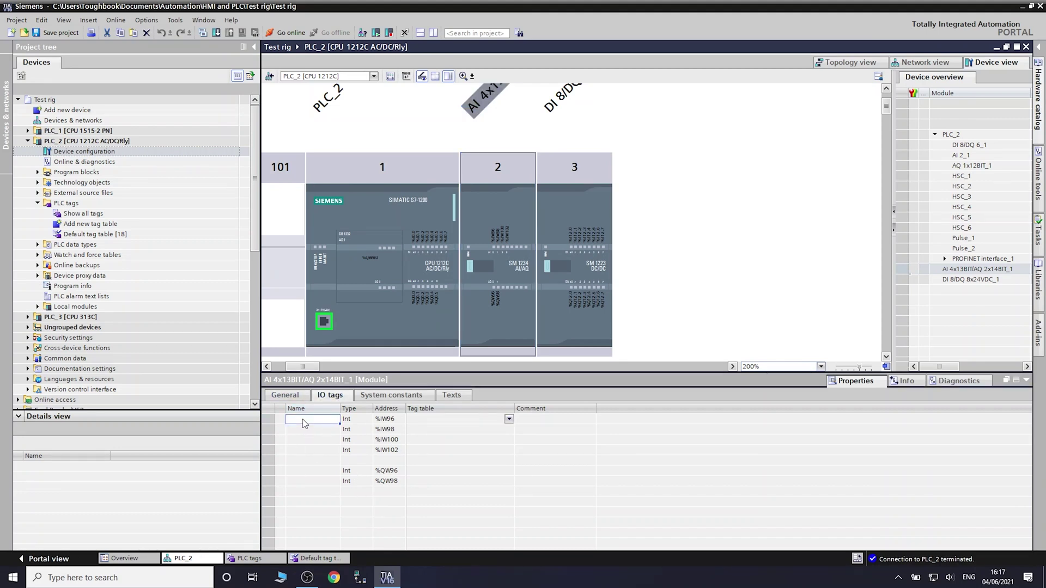
click(285, 395)
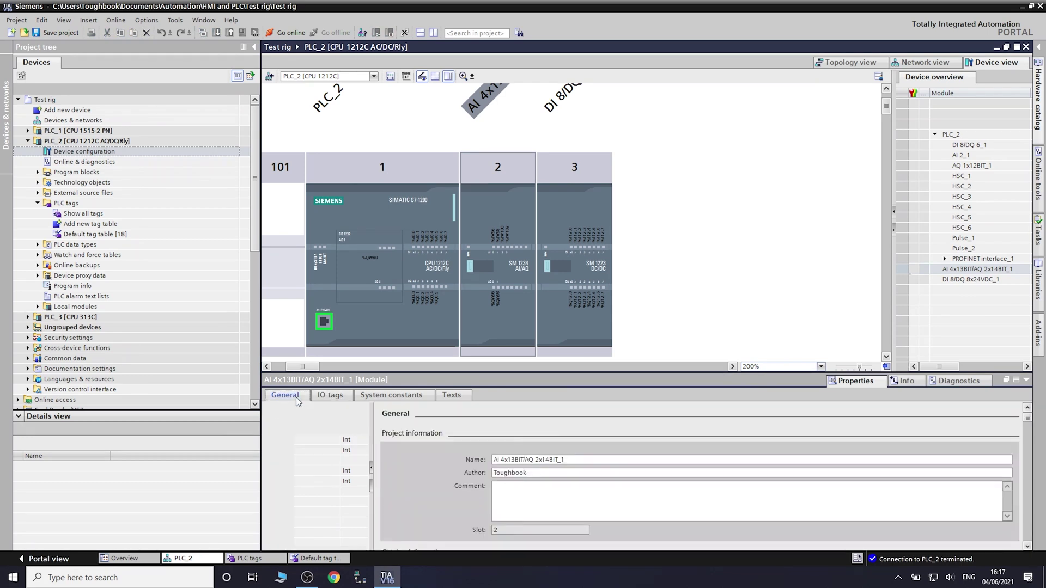
click(267, 418)
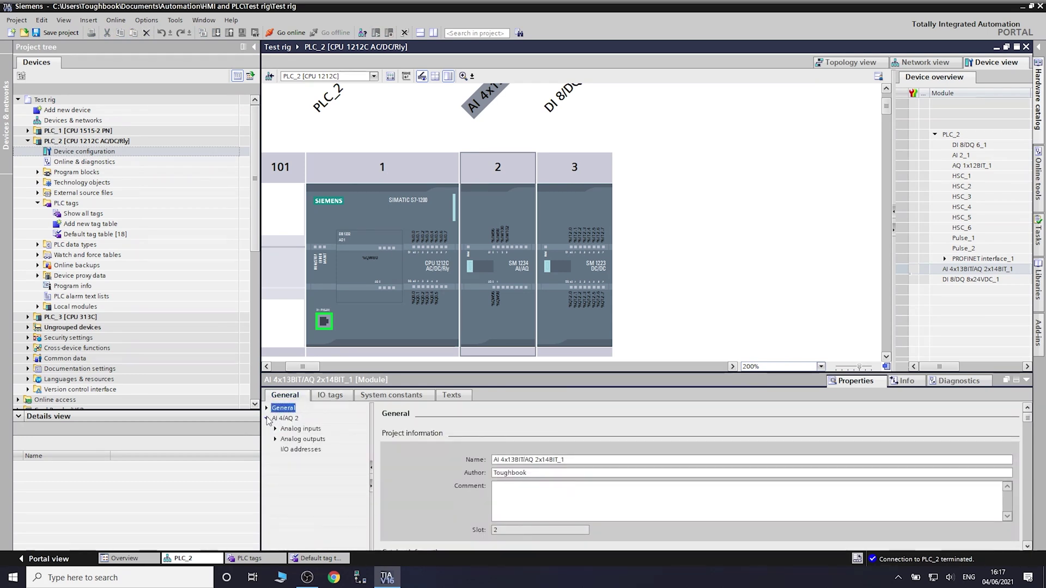
click(275, 430)
Open Channel0's input settings and check its Current measurement type and range choices.
click(302, 439)
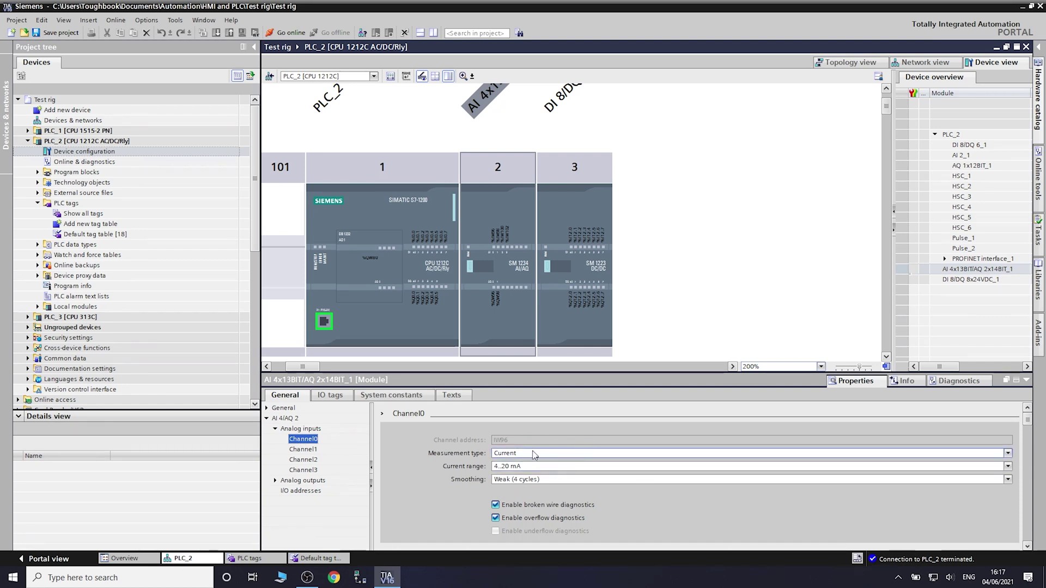
click(1008, 454)
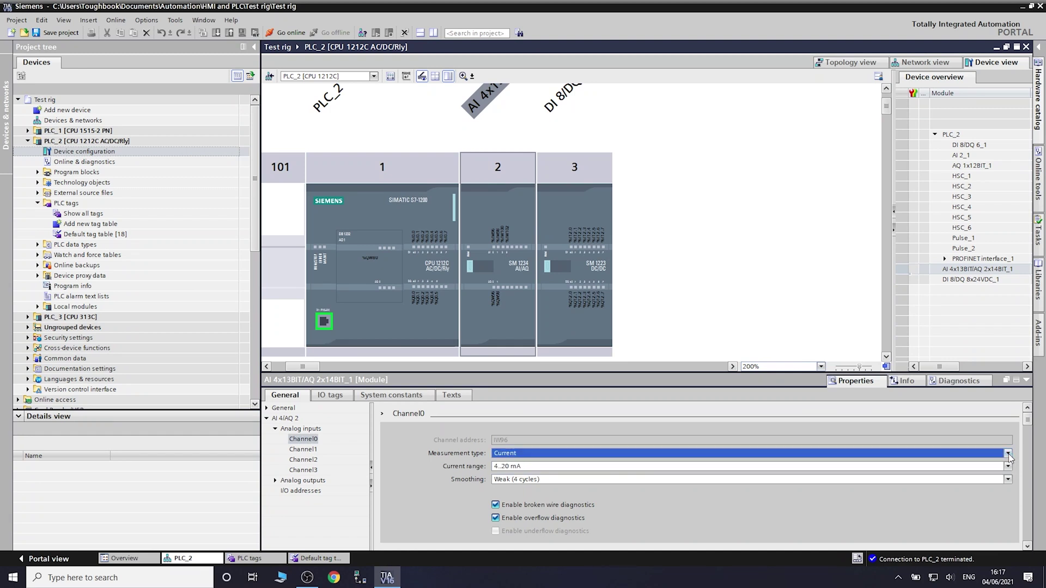
click(1008, 454)
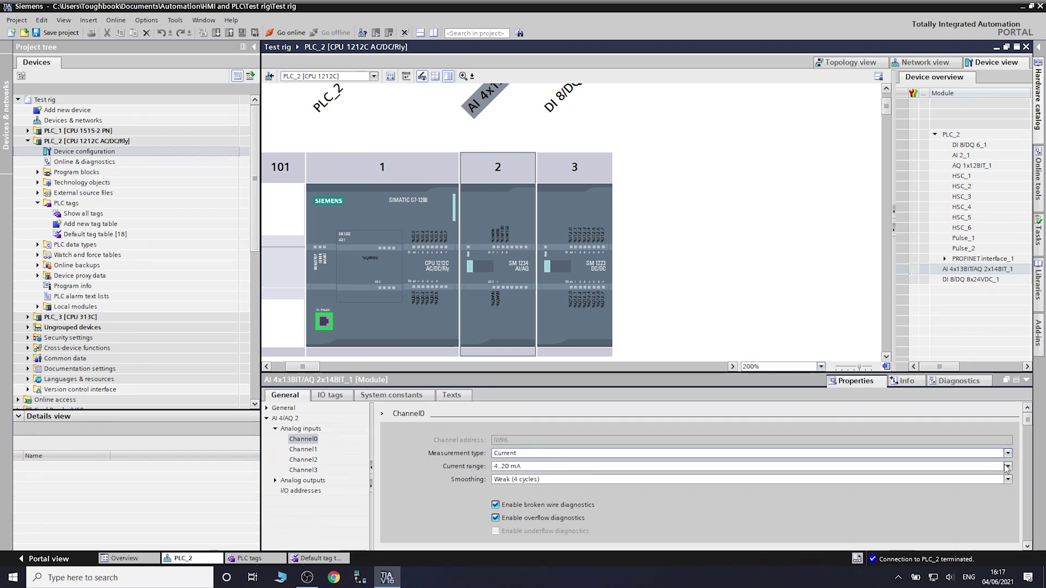
click(1009, 468)
click(1009, 468)
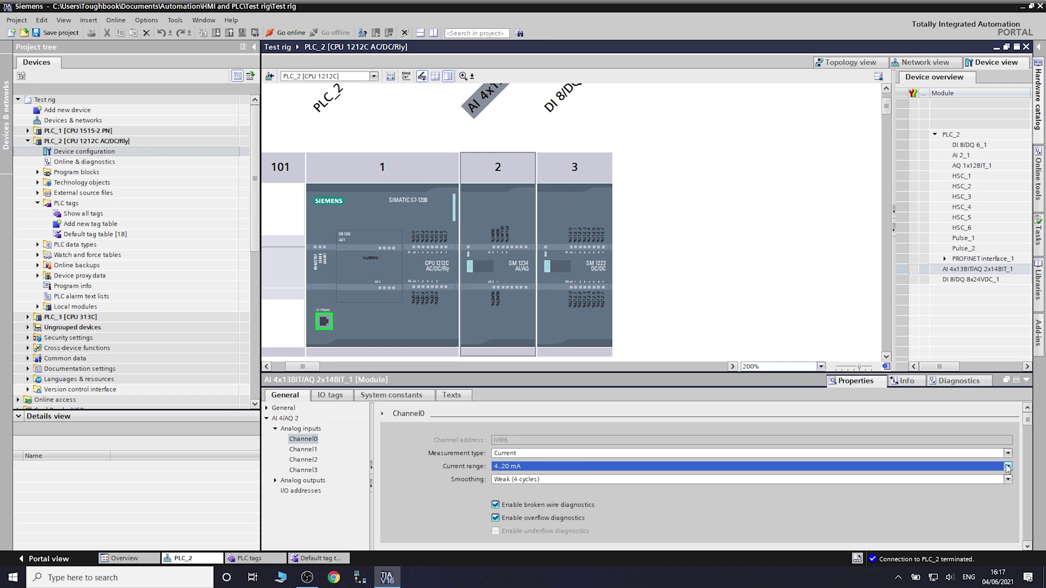
click(1009, 466)
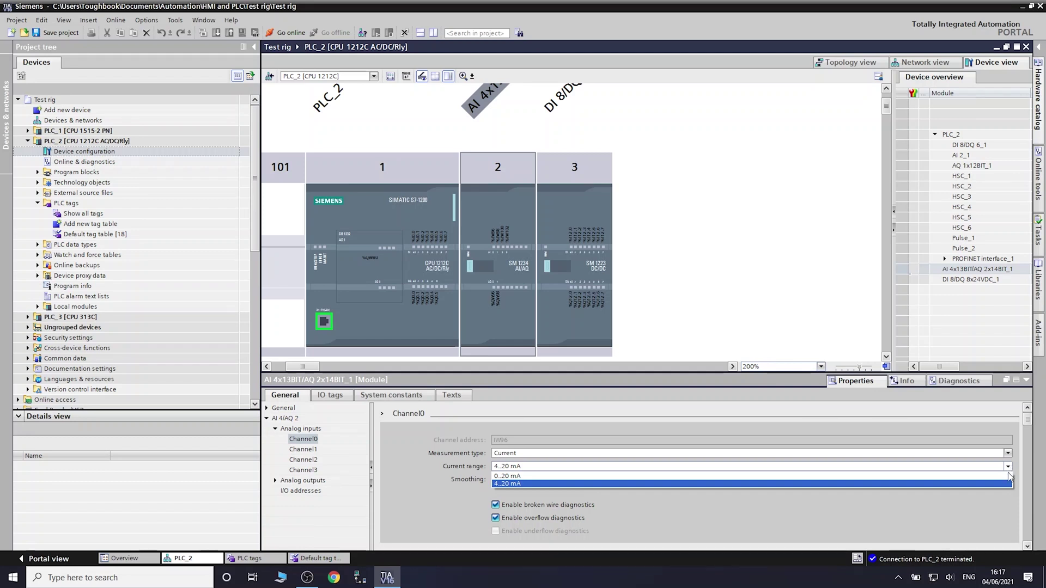
click(1006, 485)
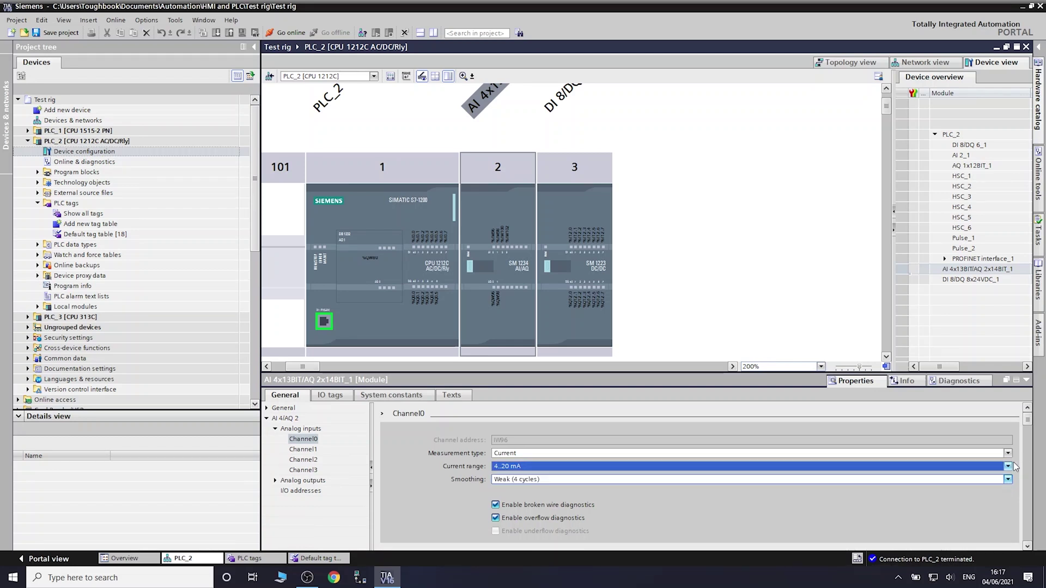
Set Channel0's current range to 4..20 mA and enable broken wire diagnostics.
click(1008, 467)
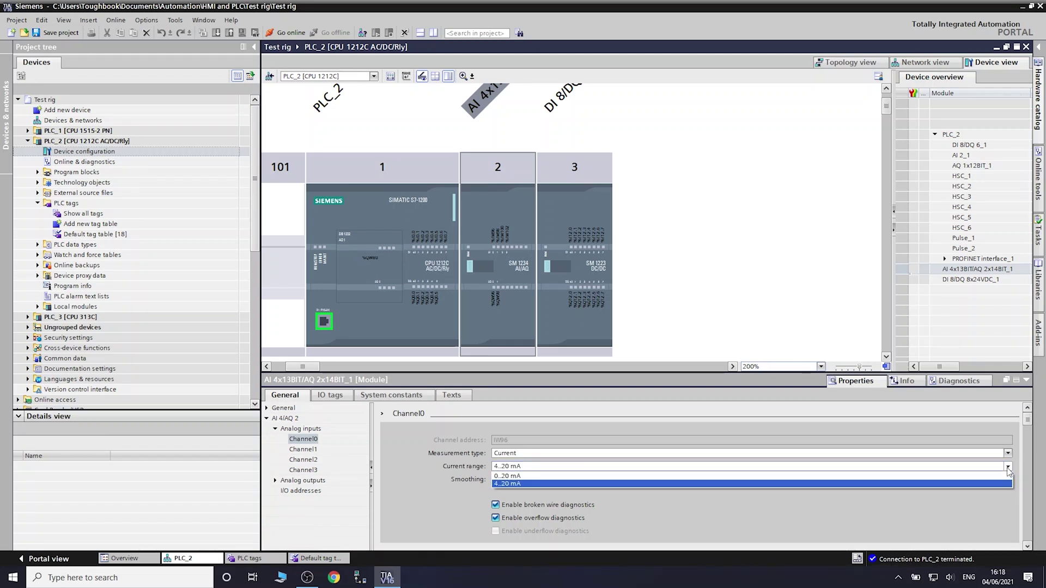
click(552, 476)
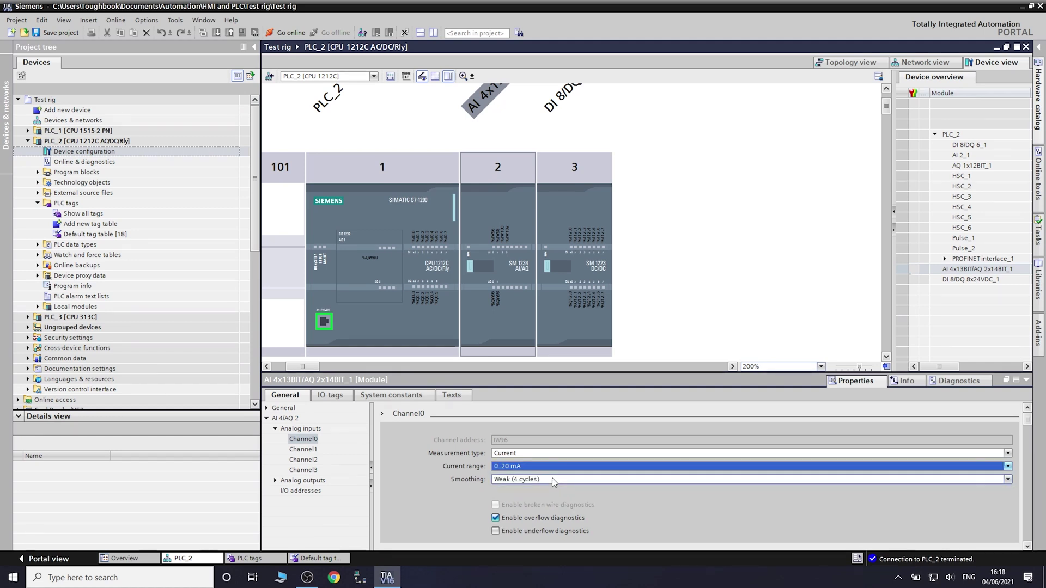
key(Tab)
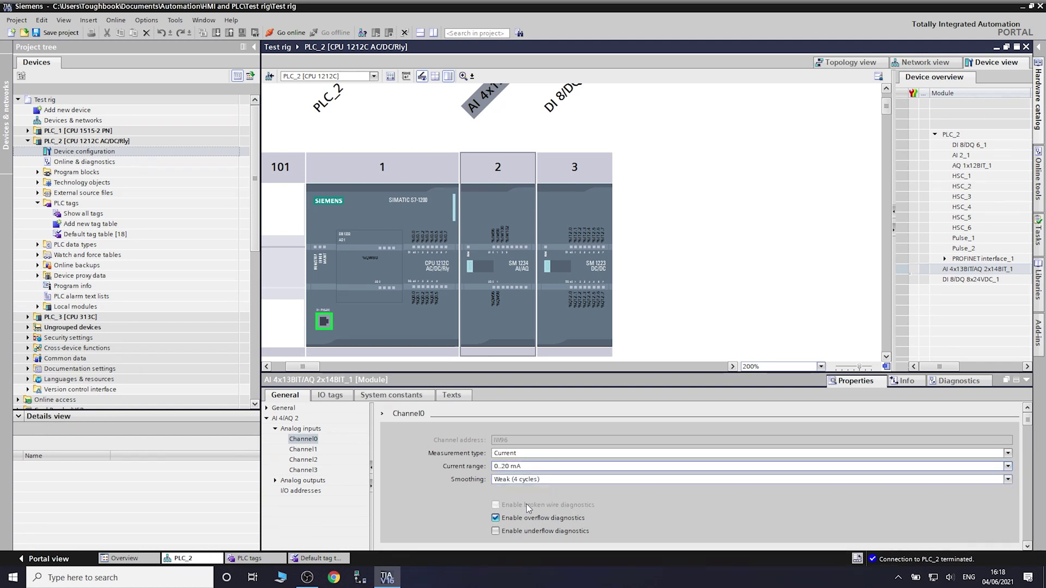
key(alt+Down)
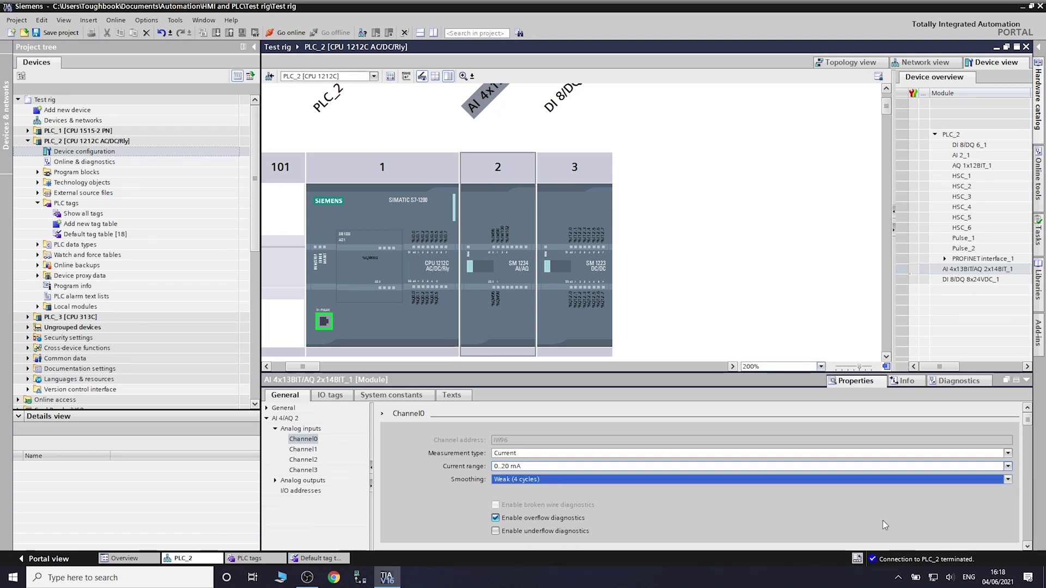
click(1009, 467)
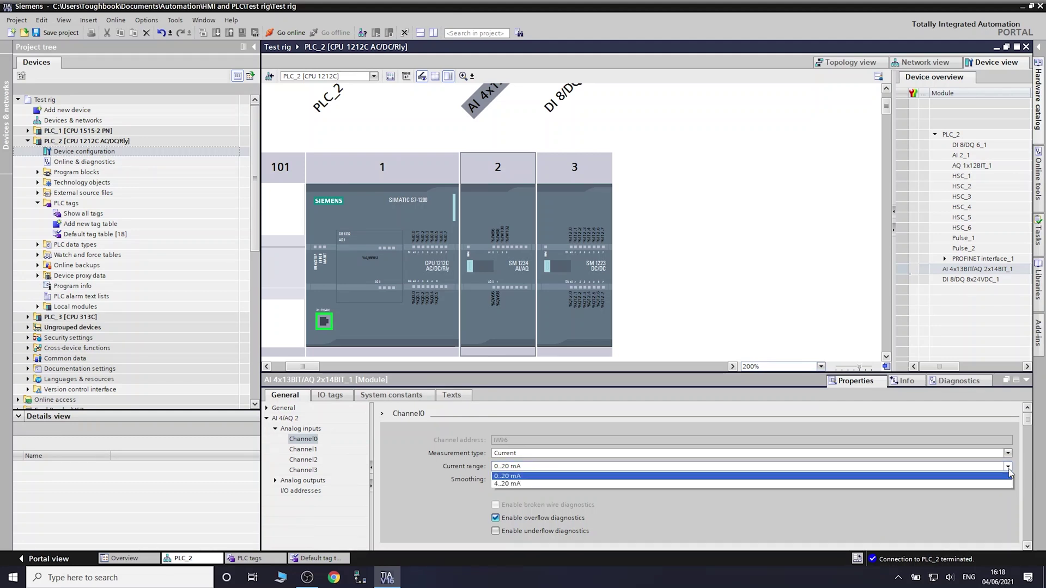
click(513, 485)
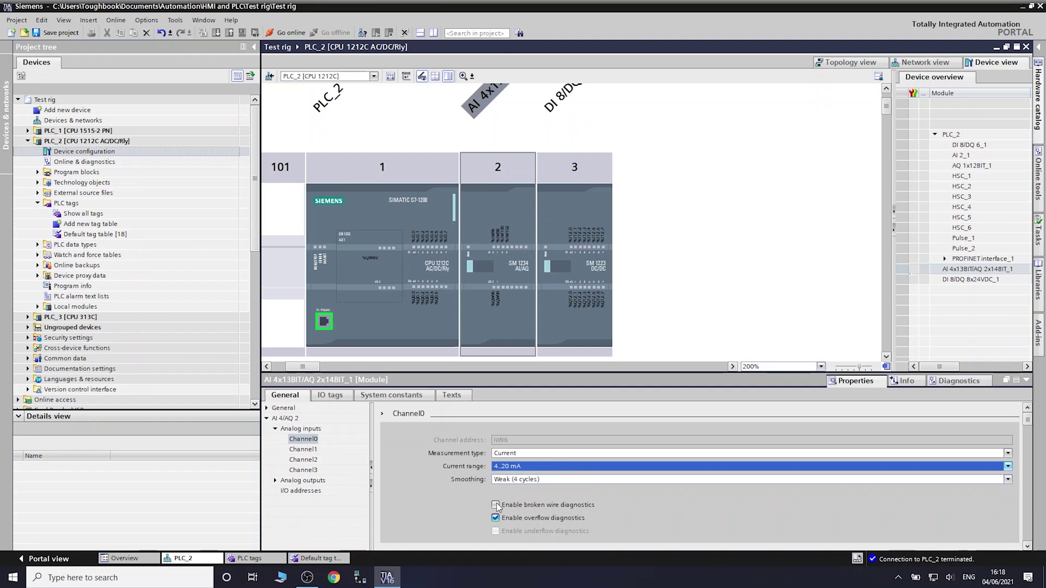
click(495, 505)
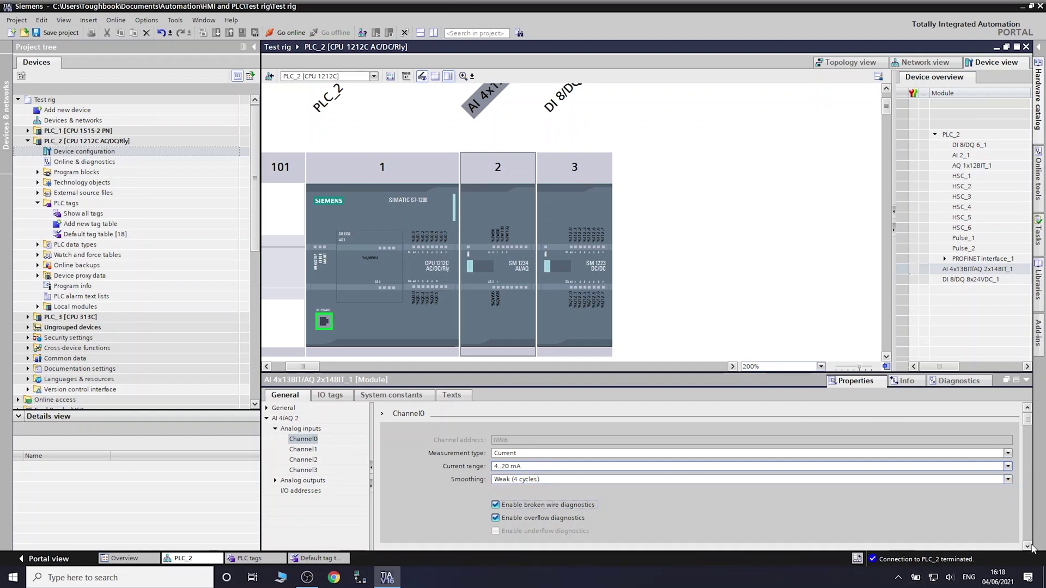
Show the SM 1234 module's I/O addresses: inputs 96–103, outputs 96–99.
scroll(1032, 547, down, 5)
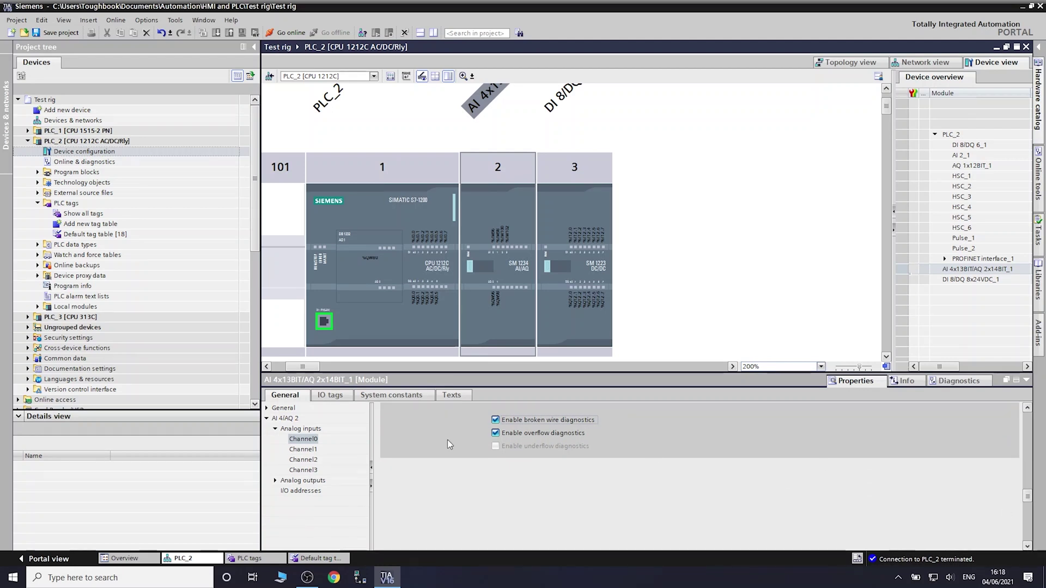
click(293, 492)
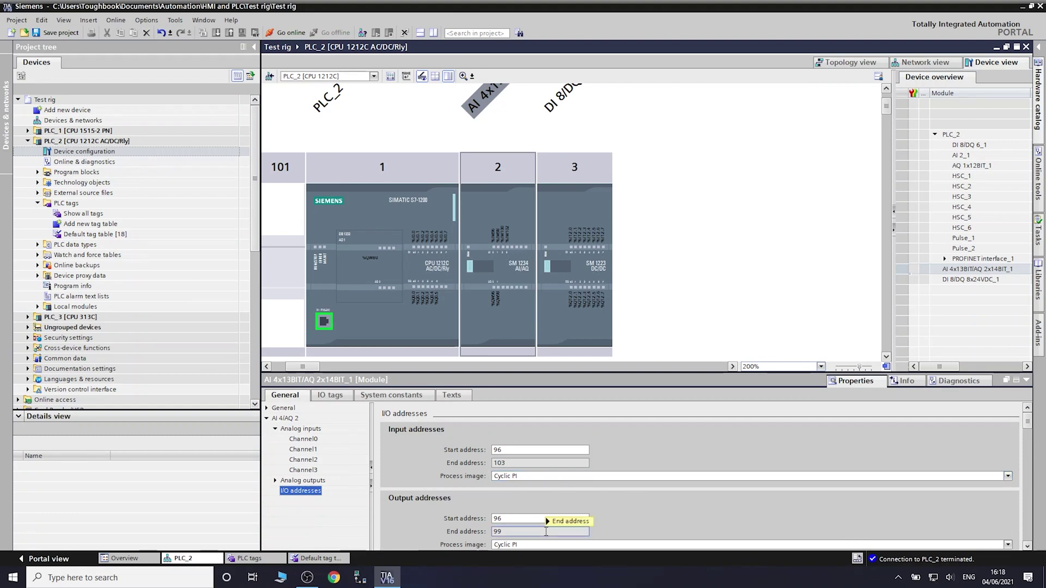
Name the SM 1234's %IW96 input tag Curren in the IO tags list.
click(332, 396)
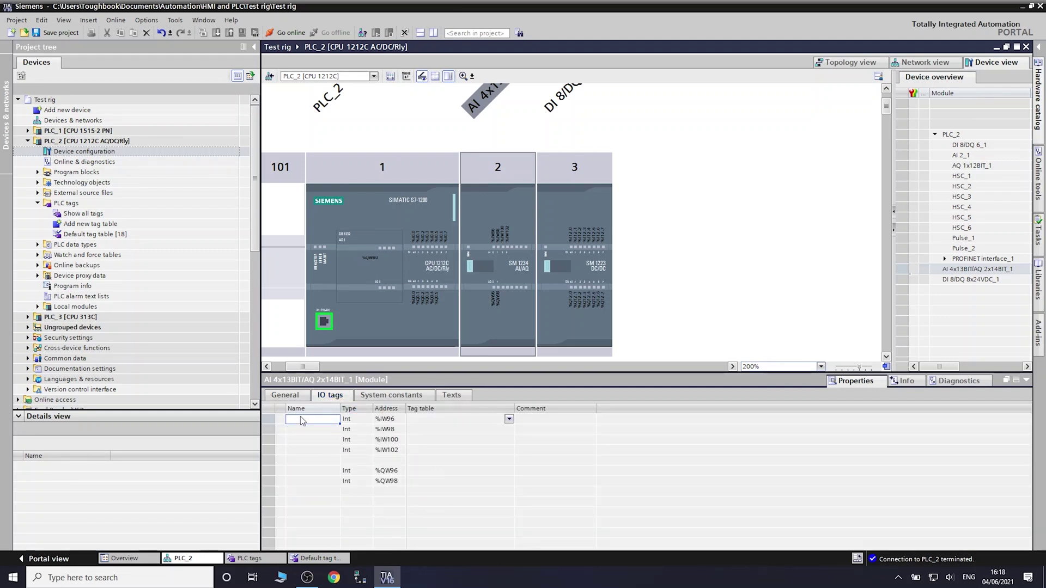
click(302, 418)
key(Return)
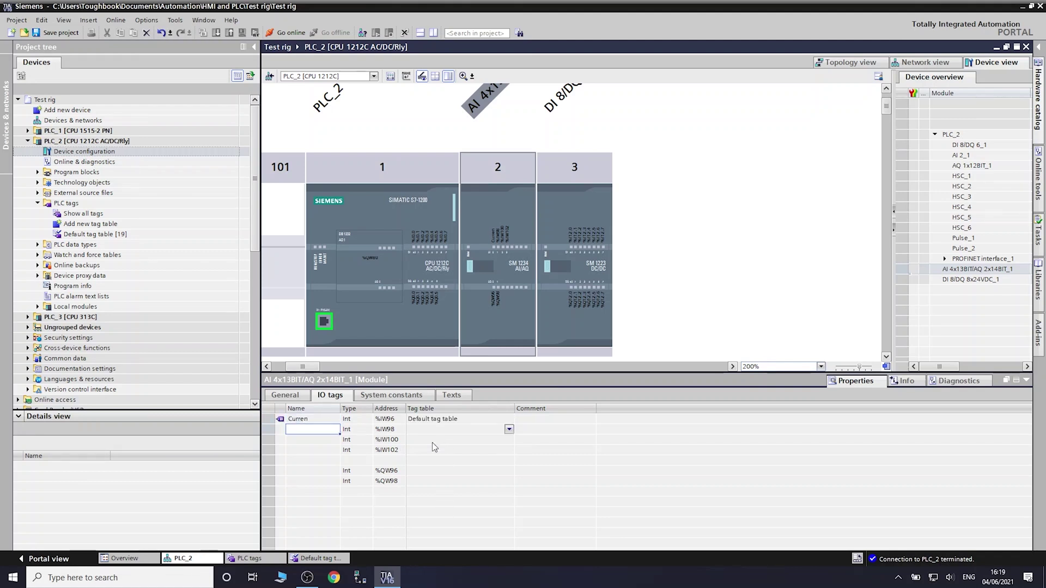
click(92, 235)
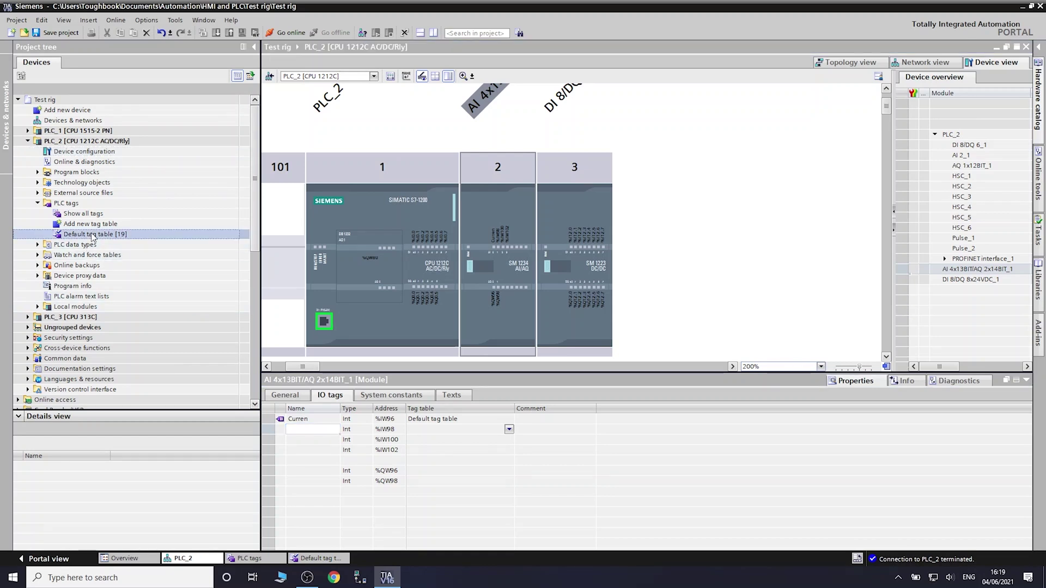
Open the Default tag table and monitor all tags live: Voltage 152, Curren -7.
double_click(93, 235)
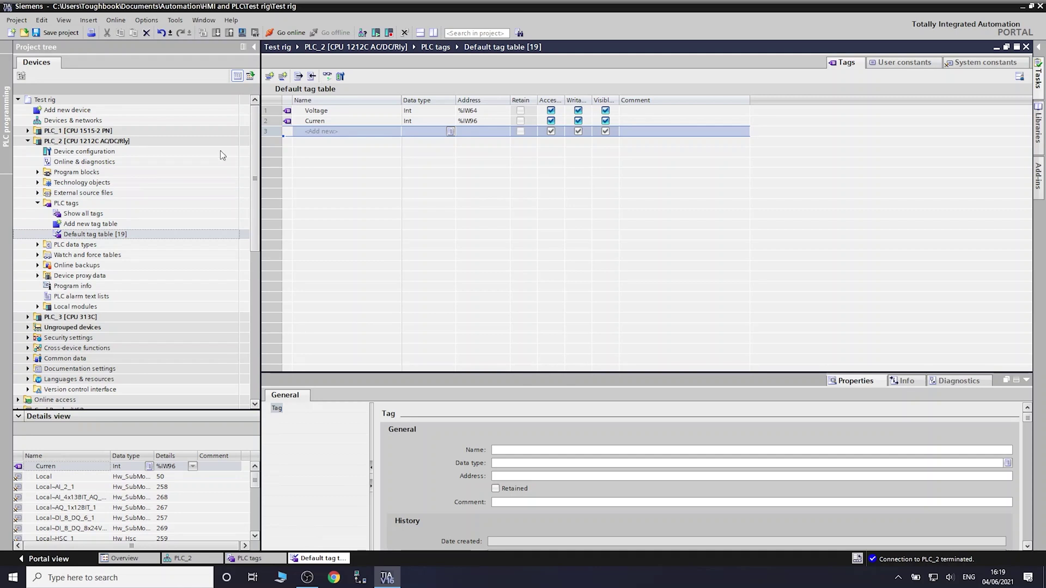
click(343, 119)
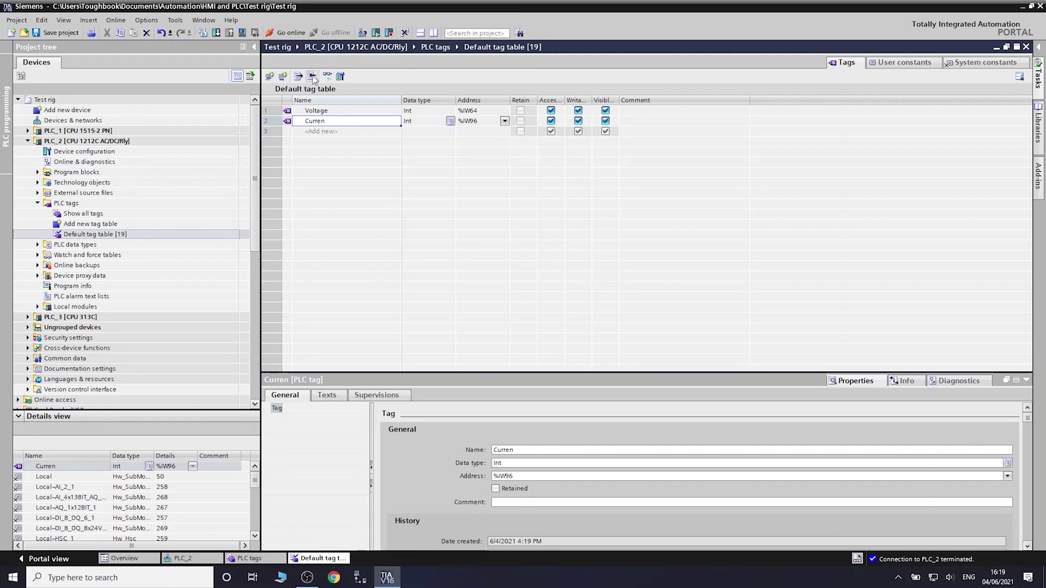
click(327, 77)
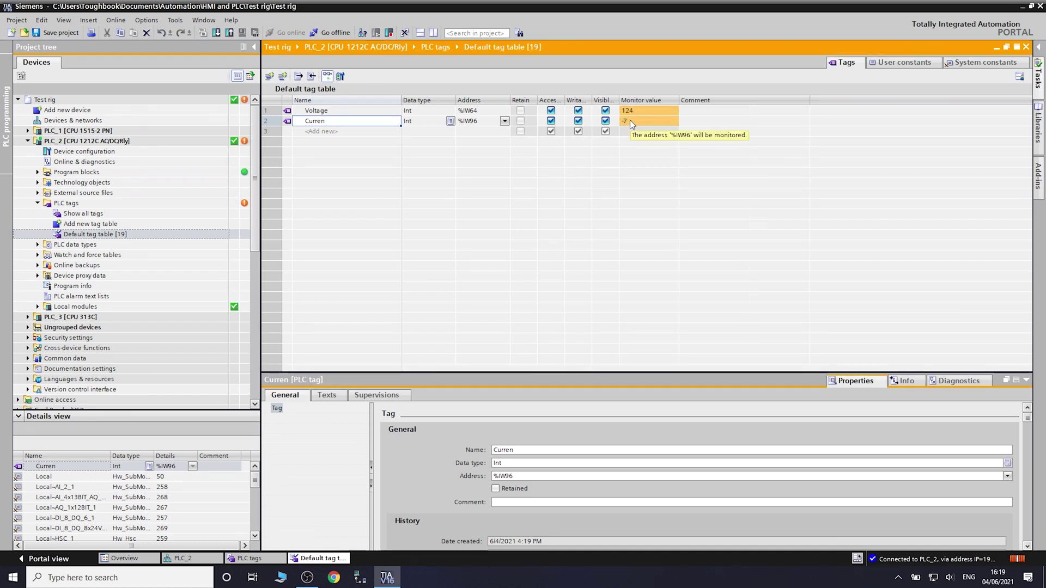
click(629, 120)
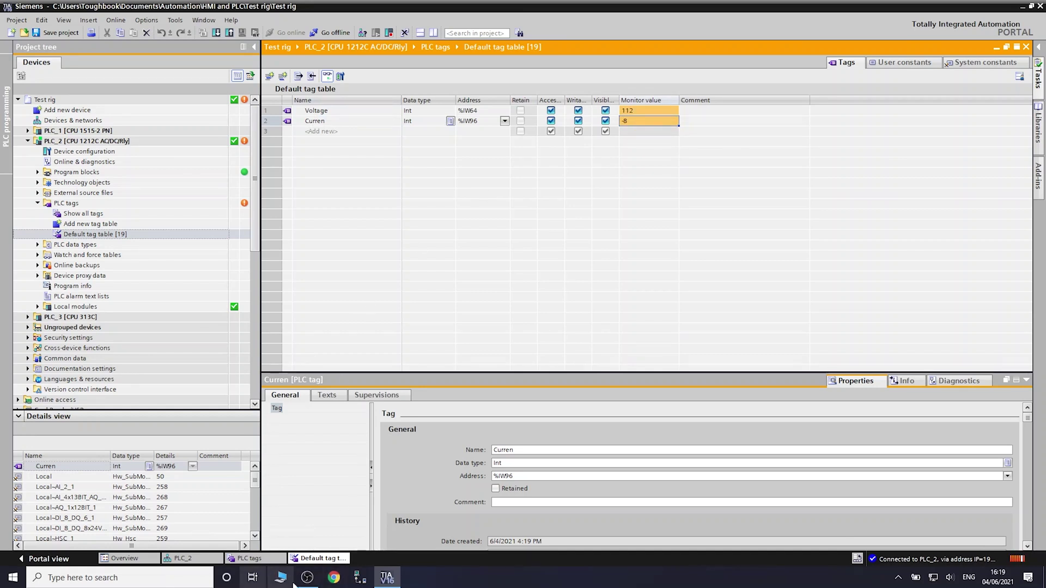
Minimize TIA Portal, view the S7-1200 analog input representation image in Photos, then close it.
click(1023, 7)
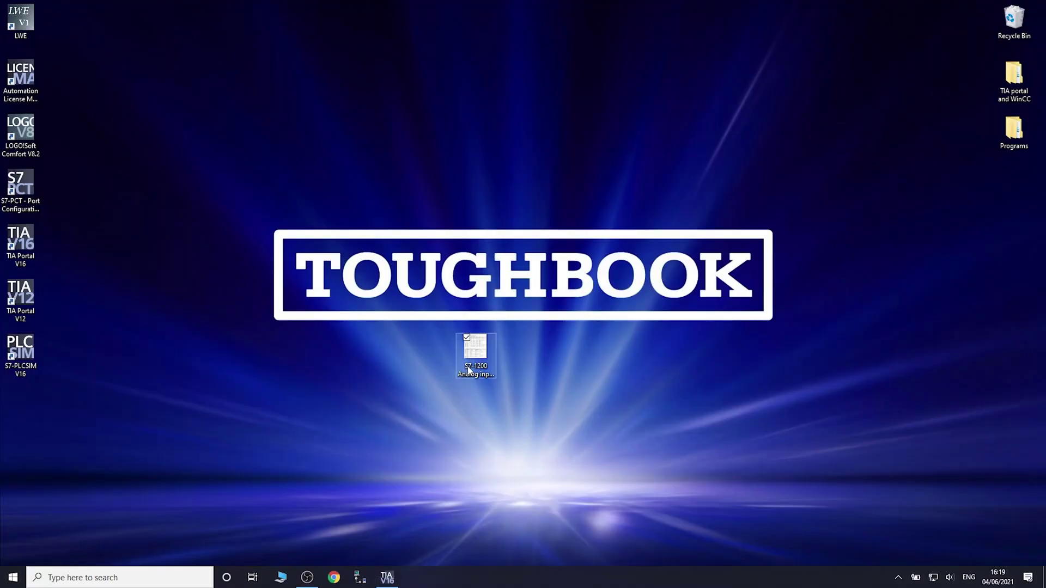
double_click(478, 353)
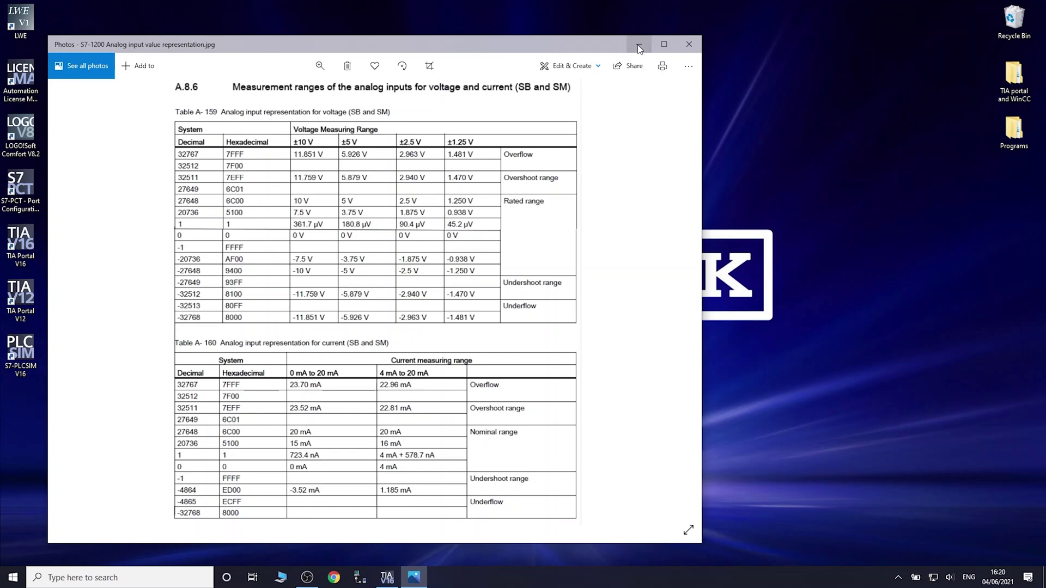
click(687, 47)
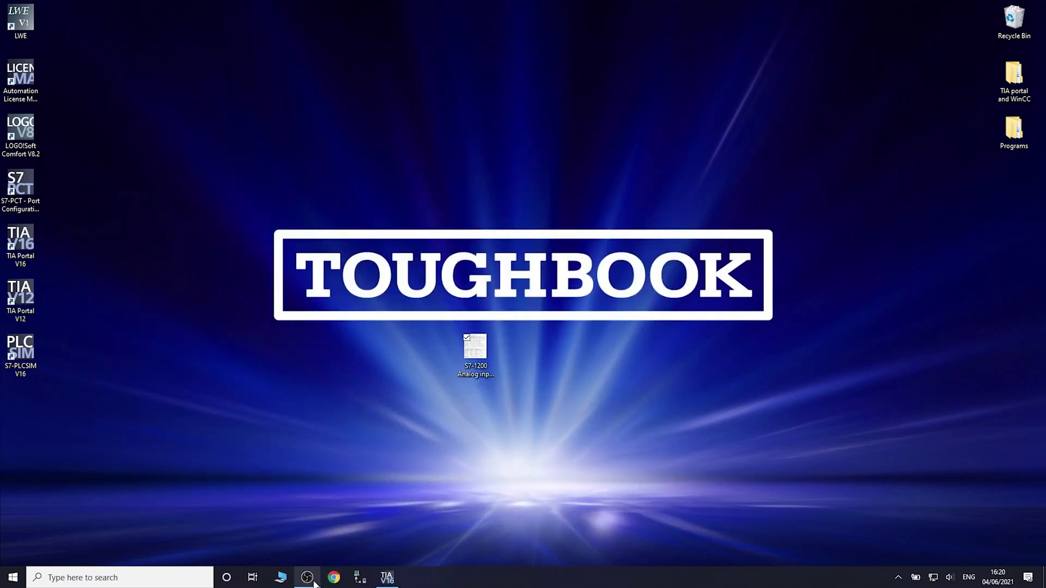
Make OBS's PLC camera Video Capture Device source visible and enlarge it beside the tag table.
click(387, 578)
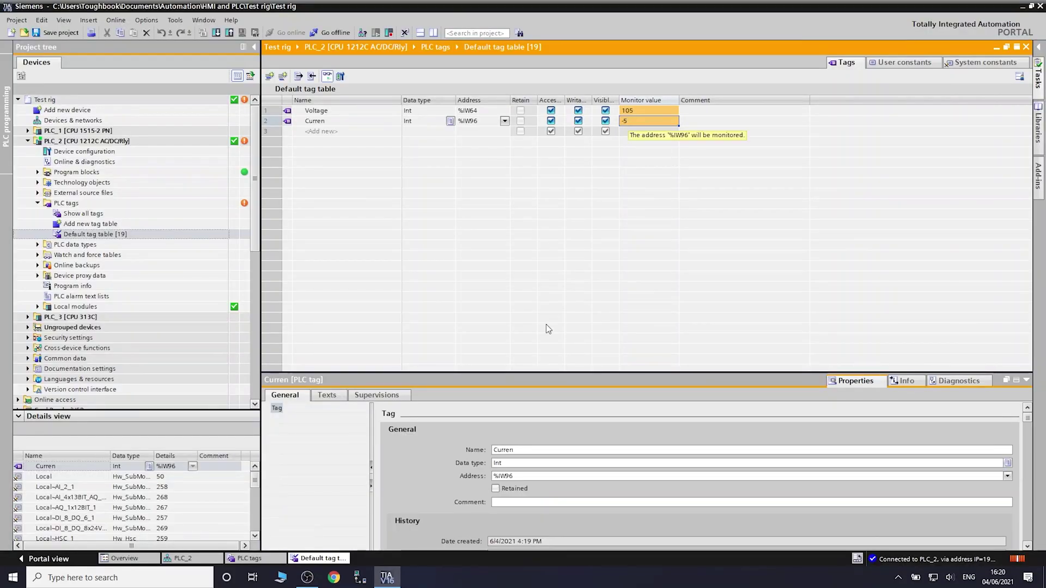
click(307, 577)
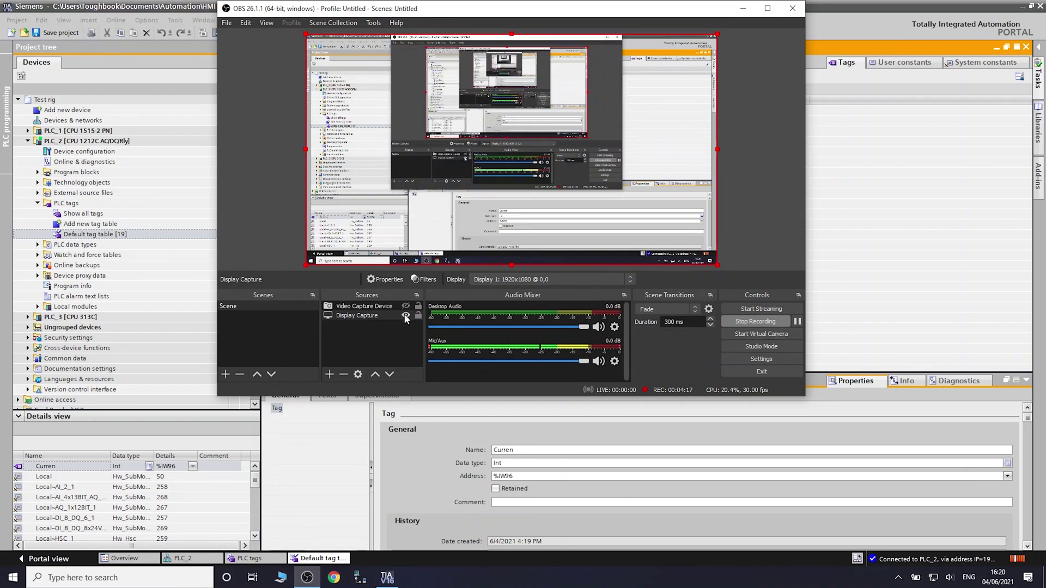
click(406, 306)
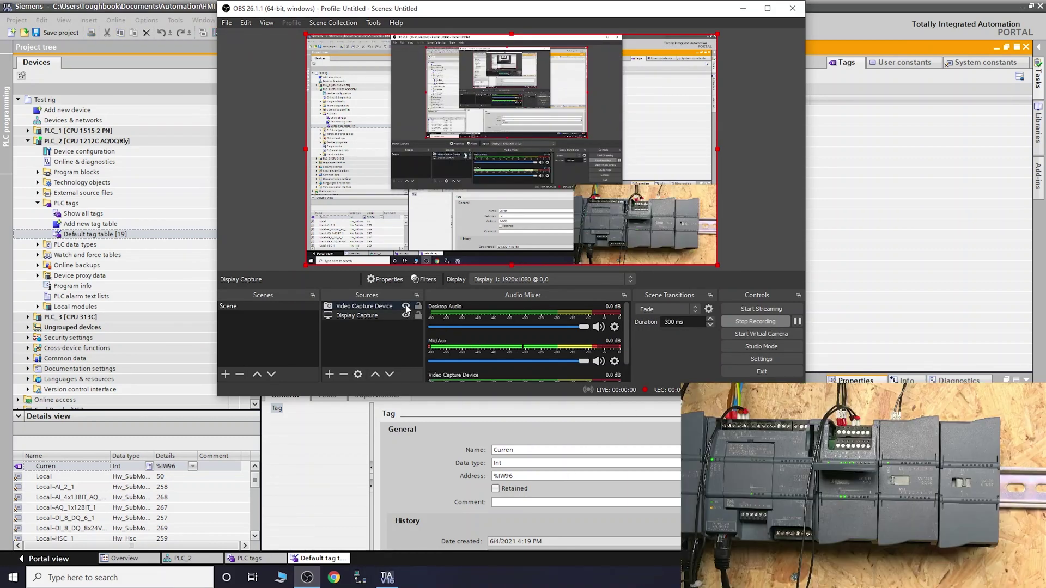
click(581, 209)
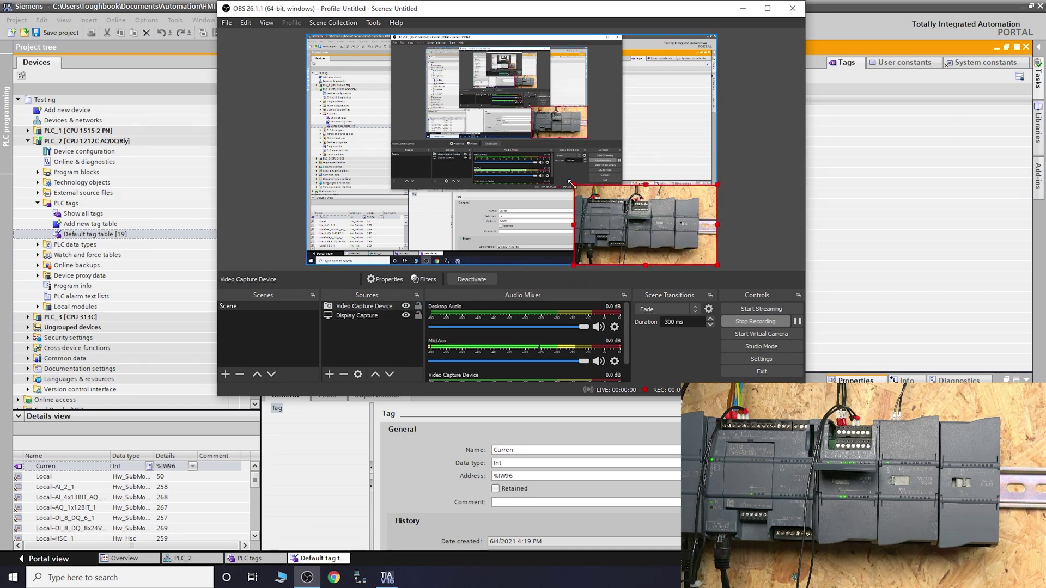
drag(574, 186, 475, 163)
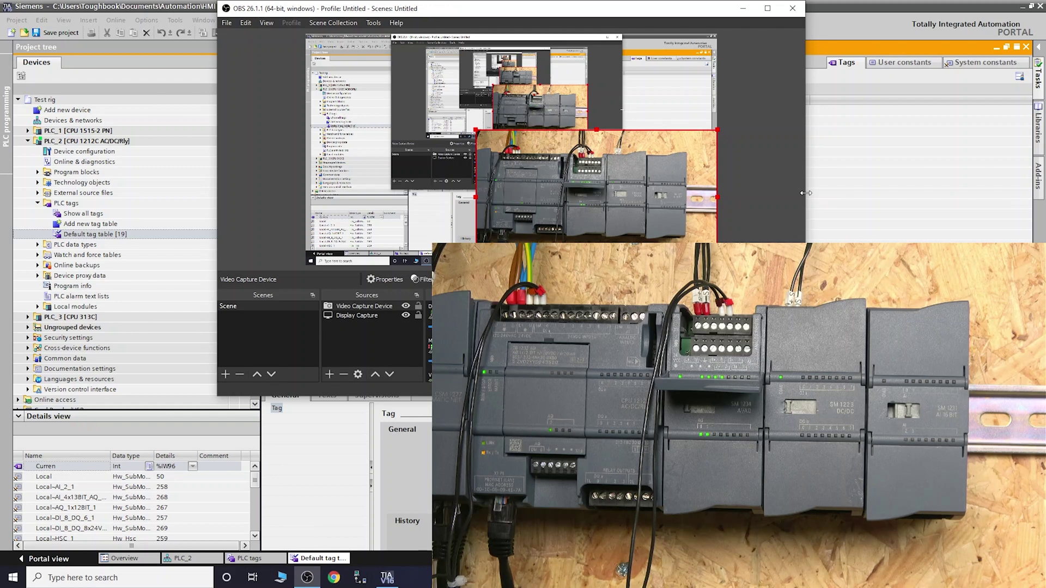
click(743, 8)
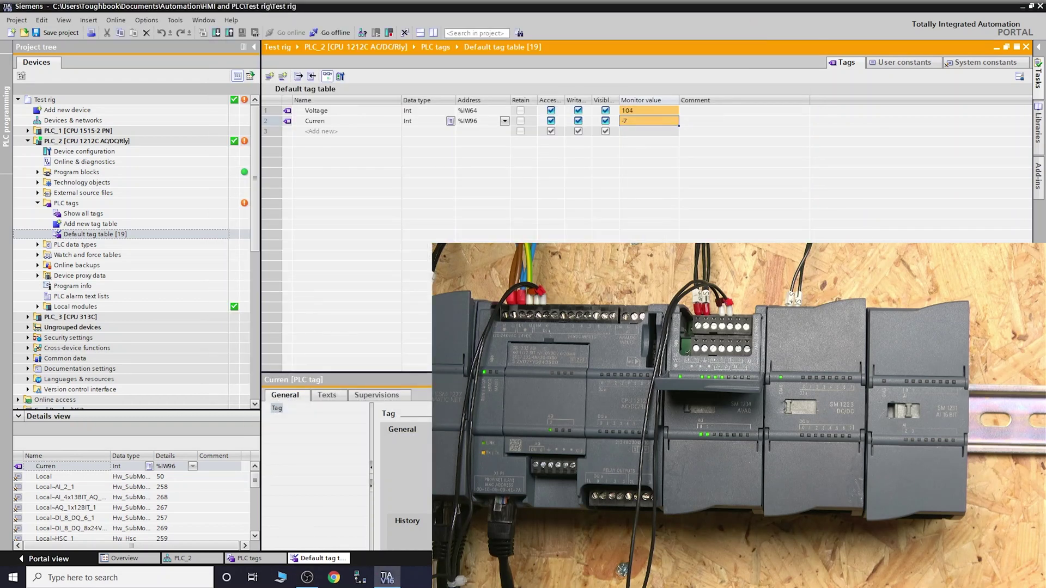